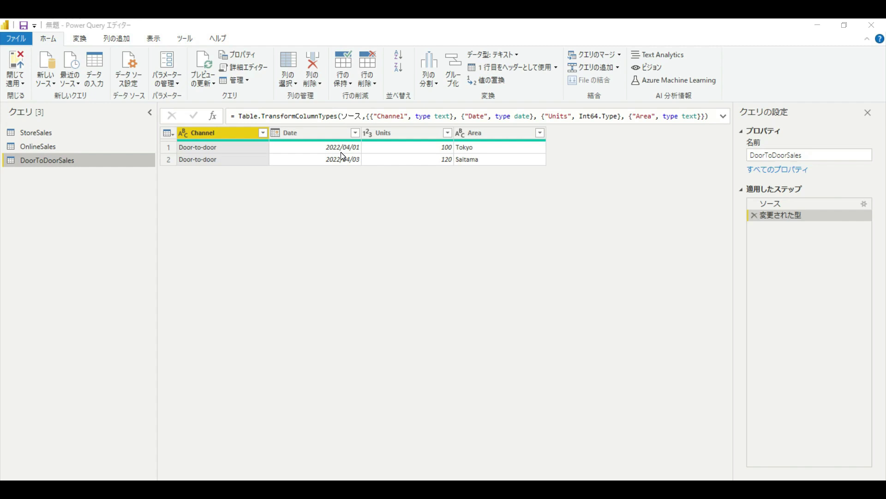
- Append StoreSales, OnlineSales and DoorToDoorSales into a new query using the three-or-more-tables option (3 つ以上のテーブル)
left_click(57, 134)
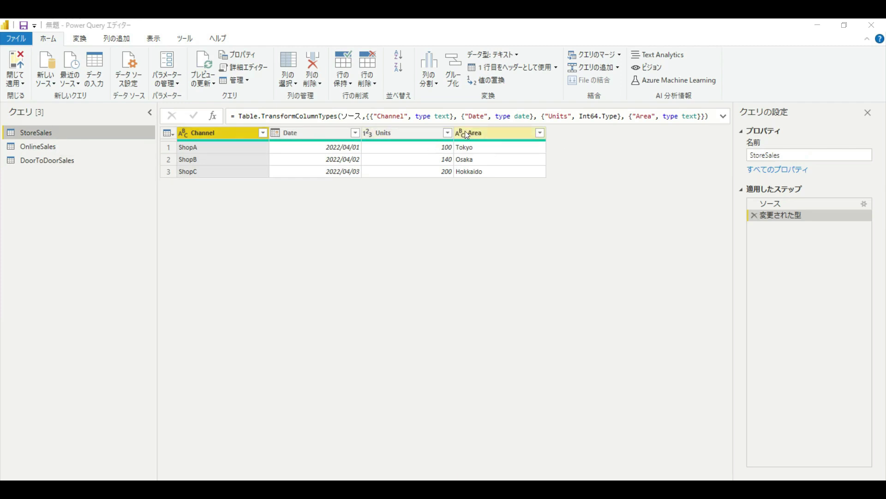
left_click(66, 151)
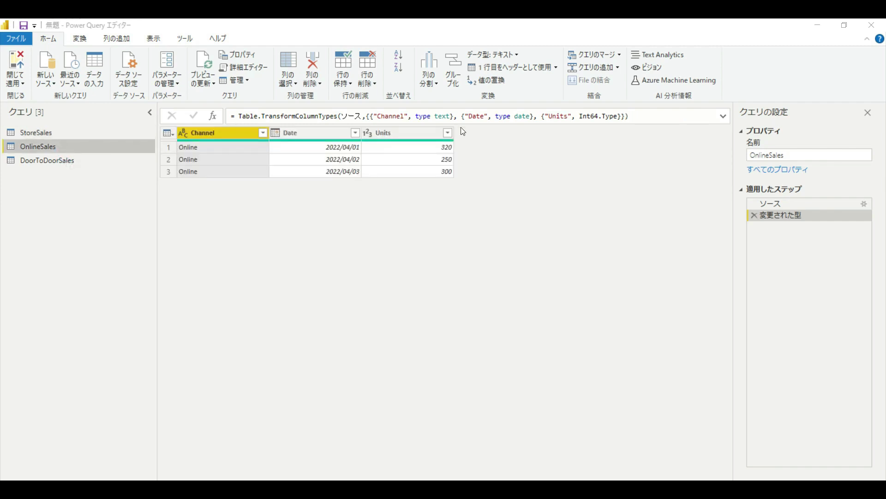
key("Up")
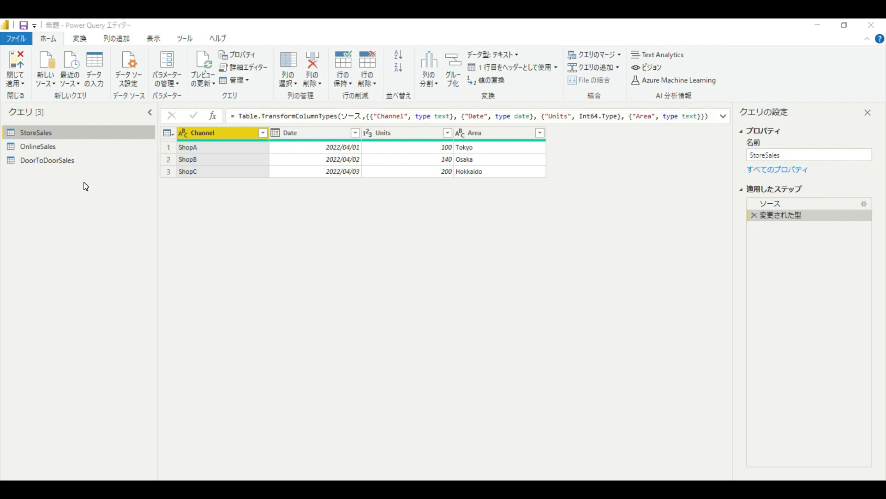
left_click(619, 70)
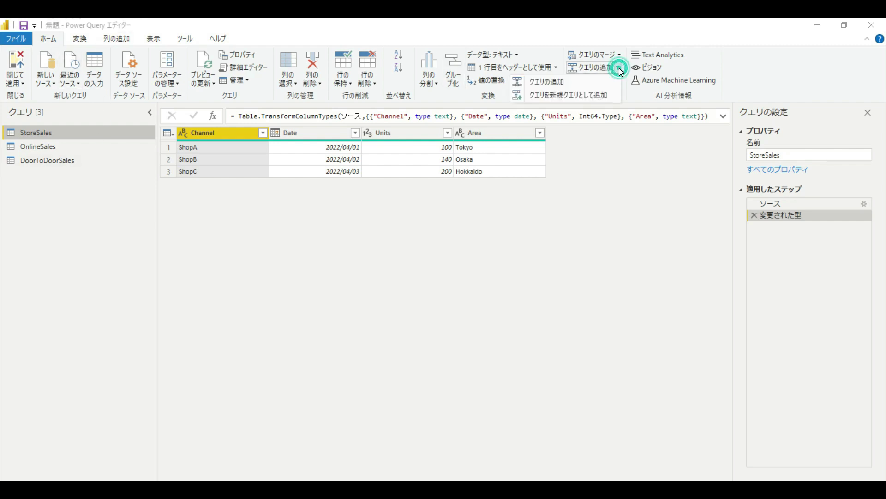
left_click(593, 95)
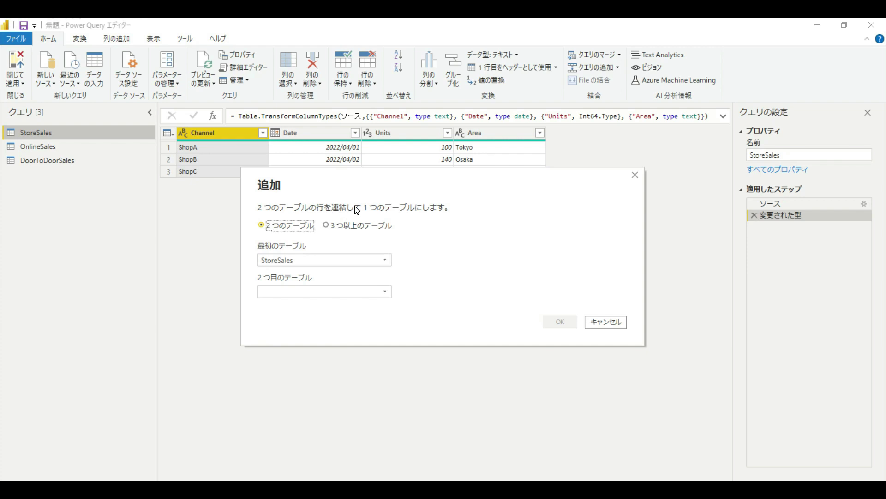
left_click(338, 292)
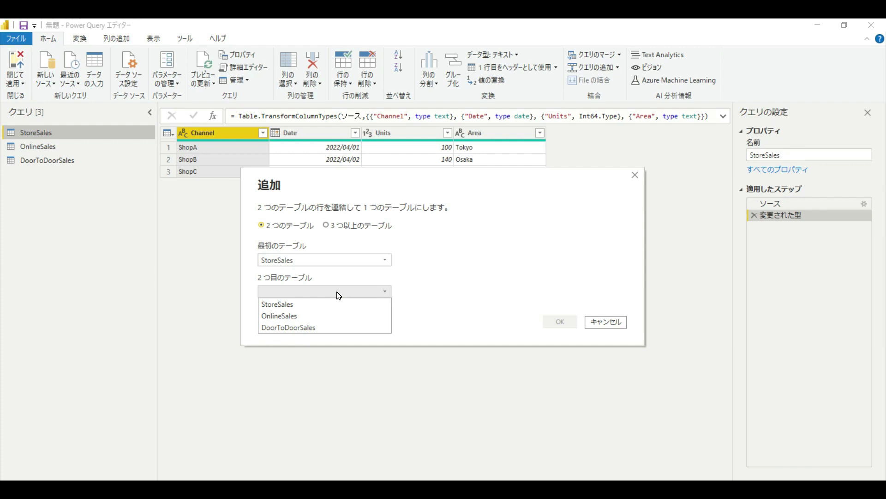
left_click(329, 226)
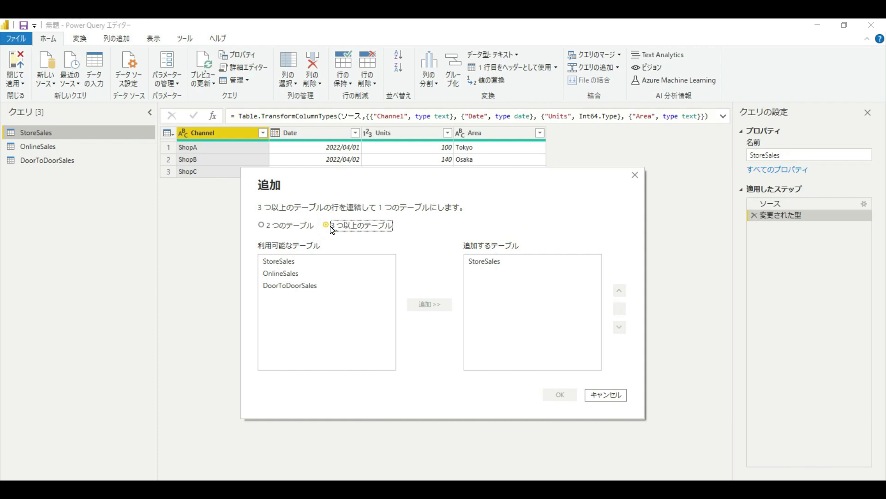
left_click(383, 274)
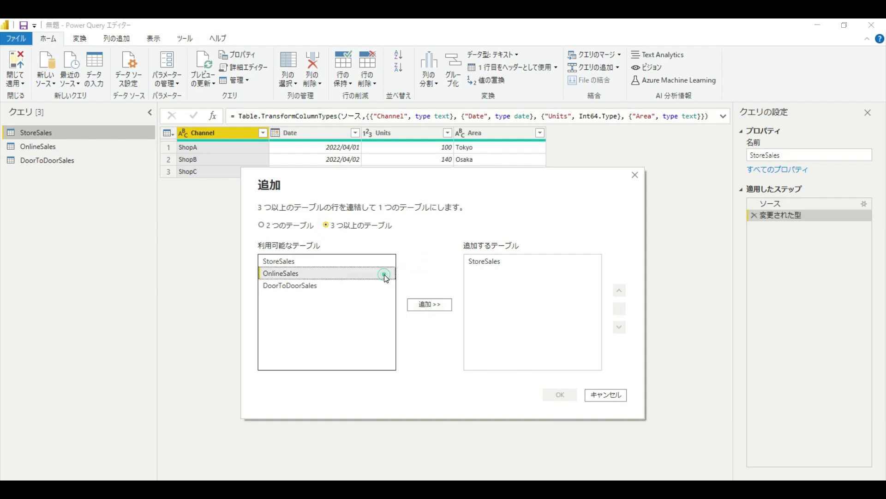
left_click(379, 286, "ctrl")
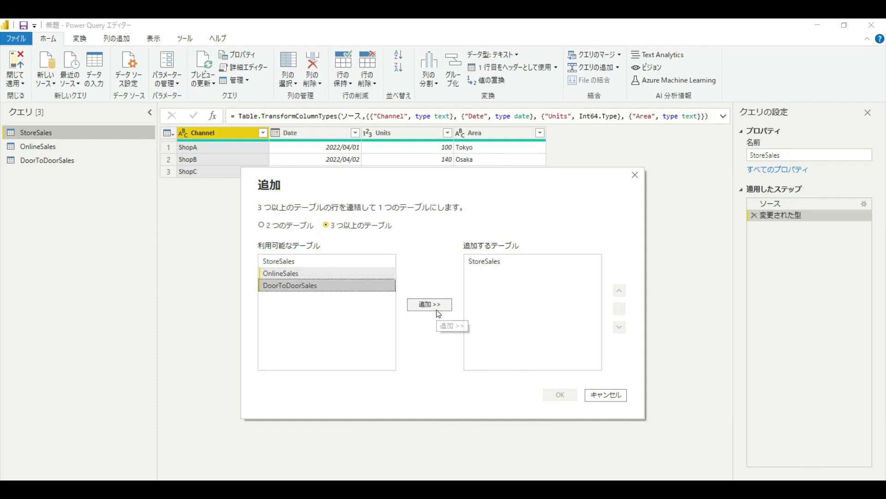
left_click(437, 309)
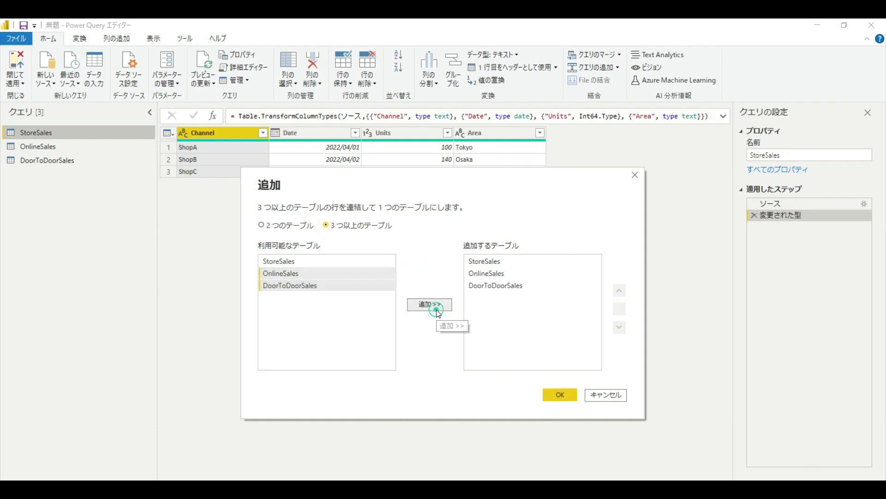
left_click(560, 396)
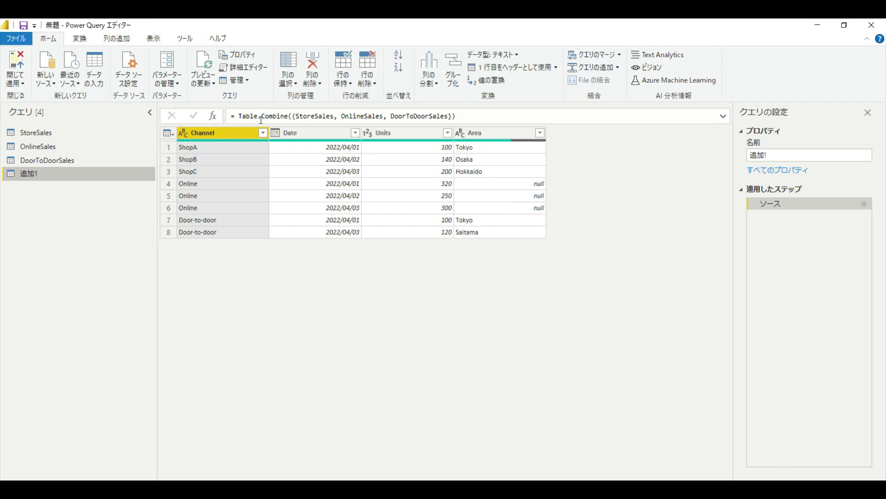
- Add a custom column named Area with the formula "-" to the OnlineSales query
left_click(106, 145)
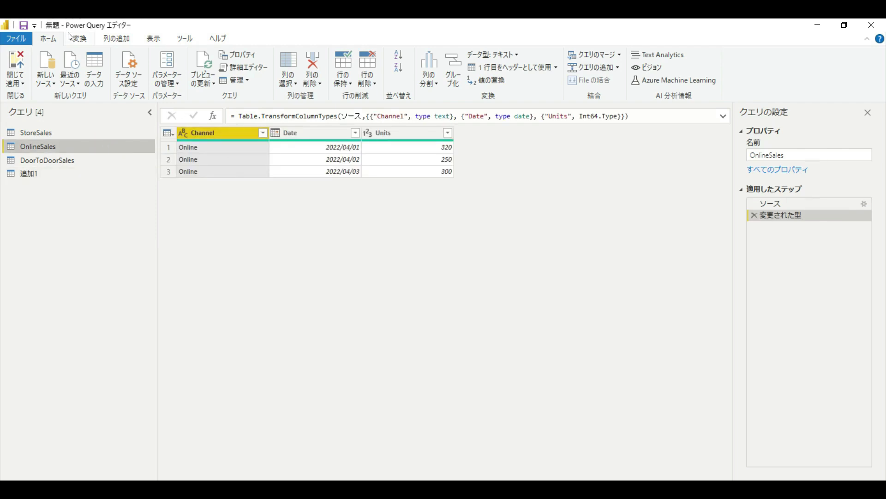
left_click(129, 38)
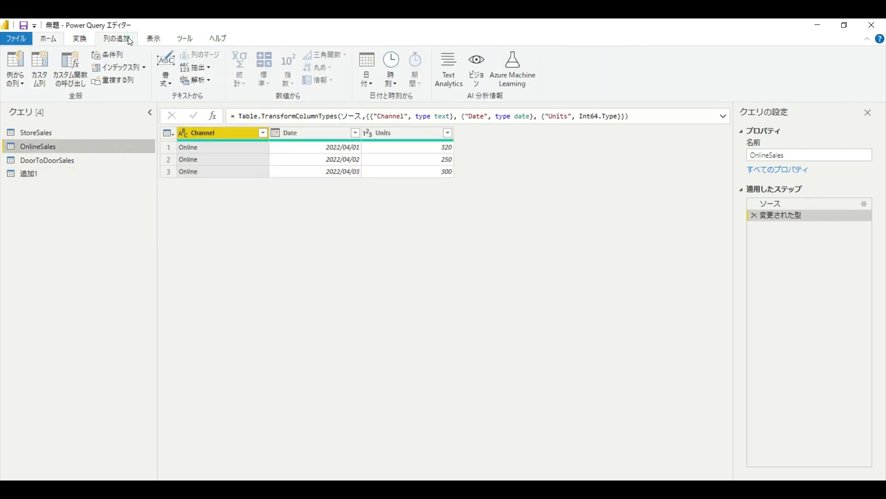
left_click(42, 61)
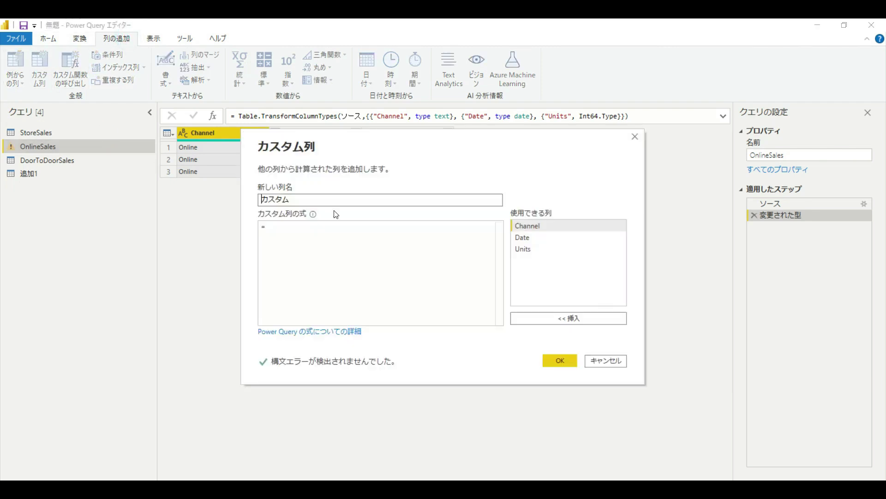
double_click(272, 202)
type("Area")
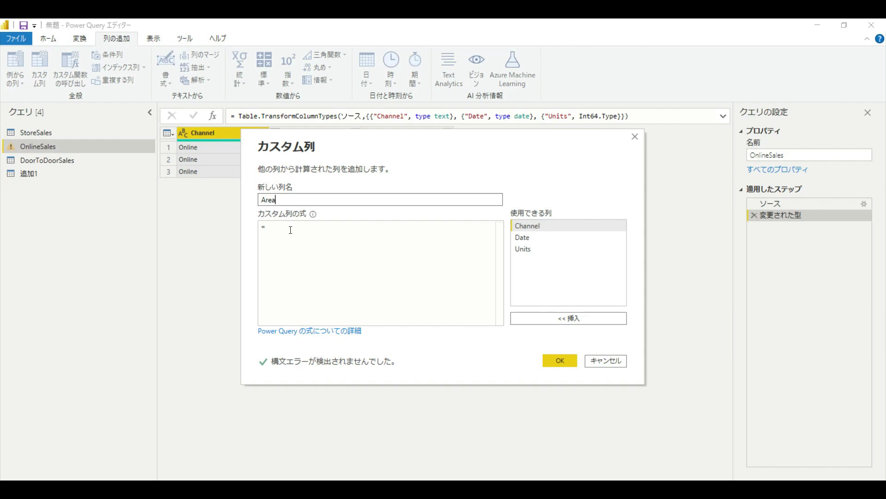
left_click(292, 232)
type("\"-\"")
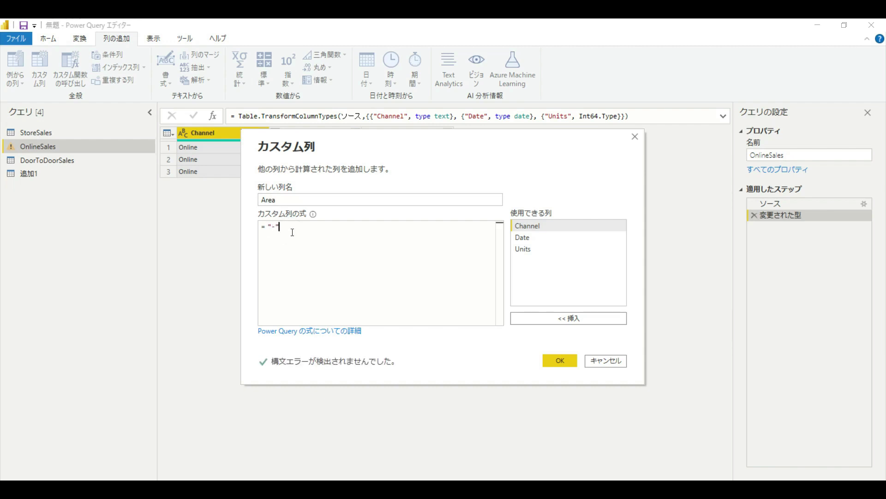
left_click(570, 362)
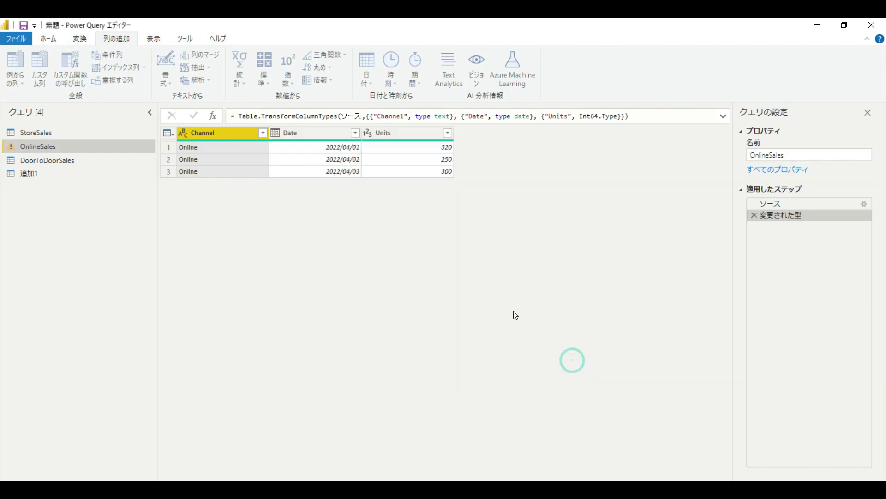
- Set the data type of the Area column in OnlineSales to text and review the combined query 追加1
left_click(460, 132)
left_click(479, 267)
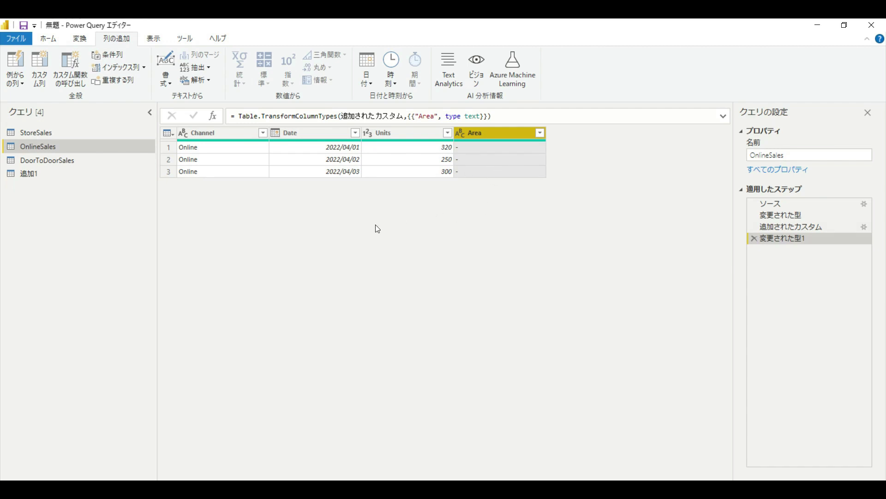
left_click(53, 175)
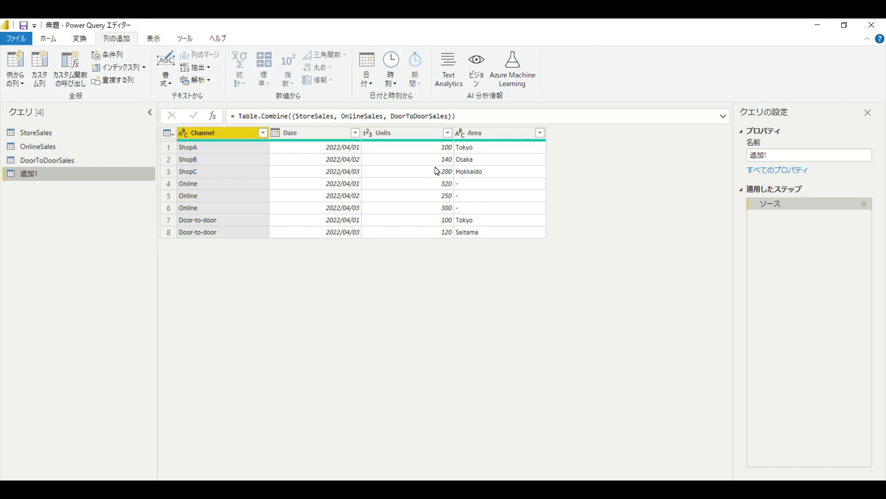
- Rename the Units column to units in the source table of the DoorToDoorSales query
left_click(105, 160)
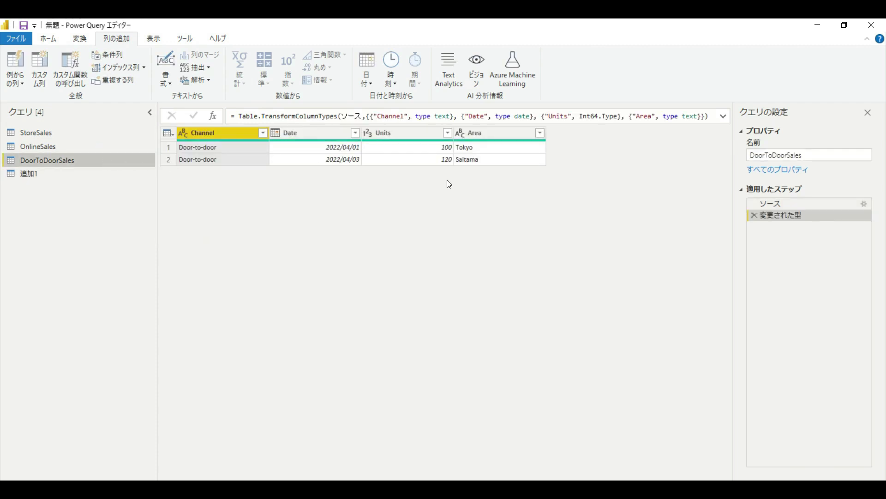
left_click(864, 204)
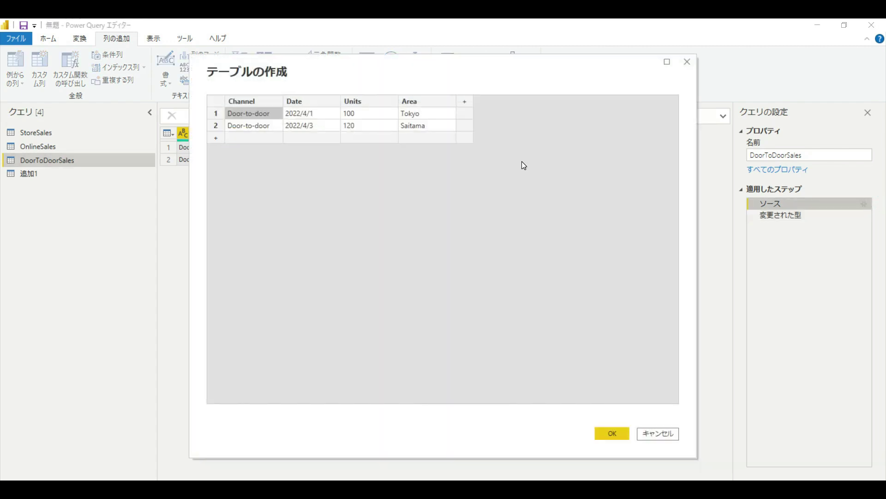
left_click(351, 103)
double_click(350, 101)
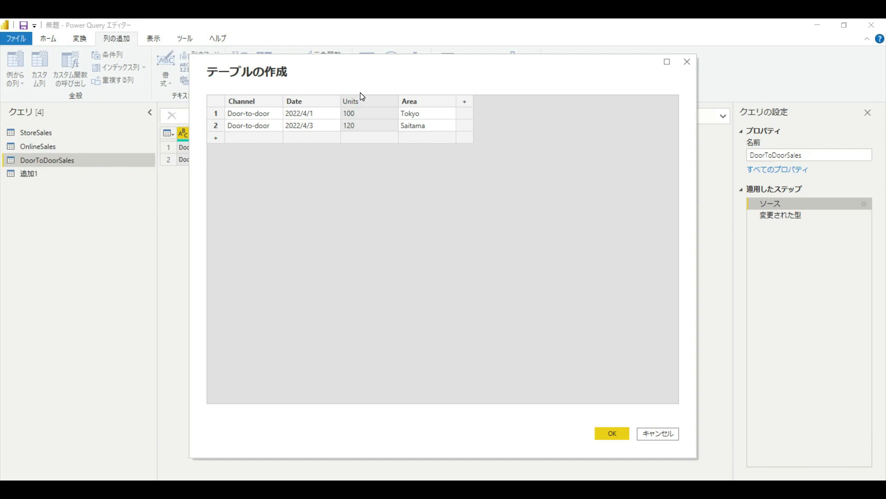
type("u")
left_click(622, 433)
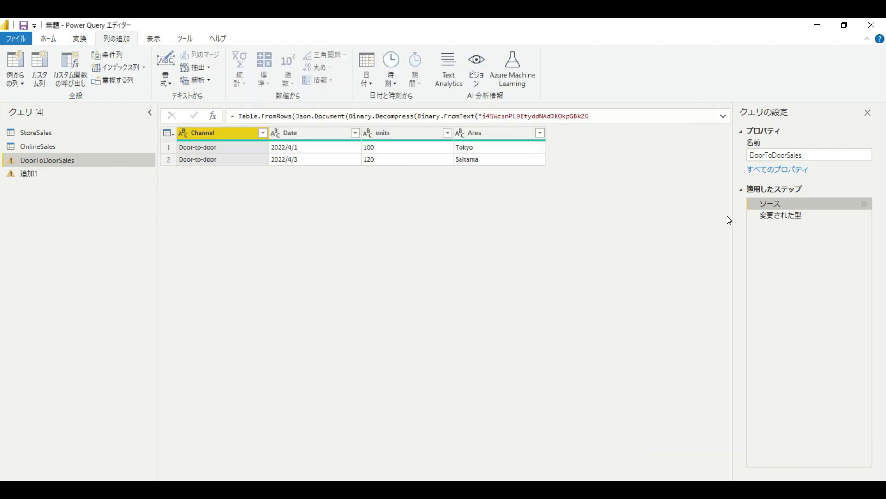
- Change "Units" to "units" in the 変更された型 step formula of DoorToDoorSales and review the combined query 追加1
left_click(781, 215)
left_click(553, 116)
key("BackSpace")
type("u")
key("Return")
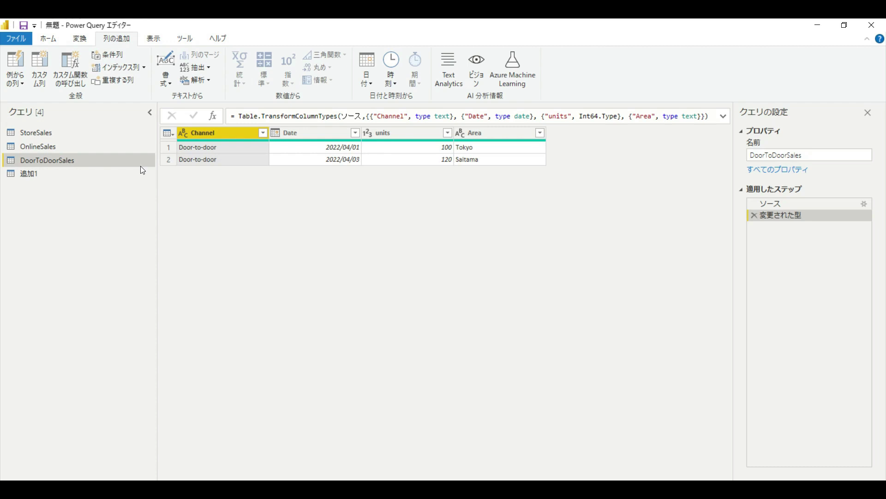
left_click(106, 177)
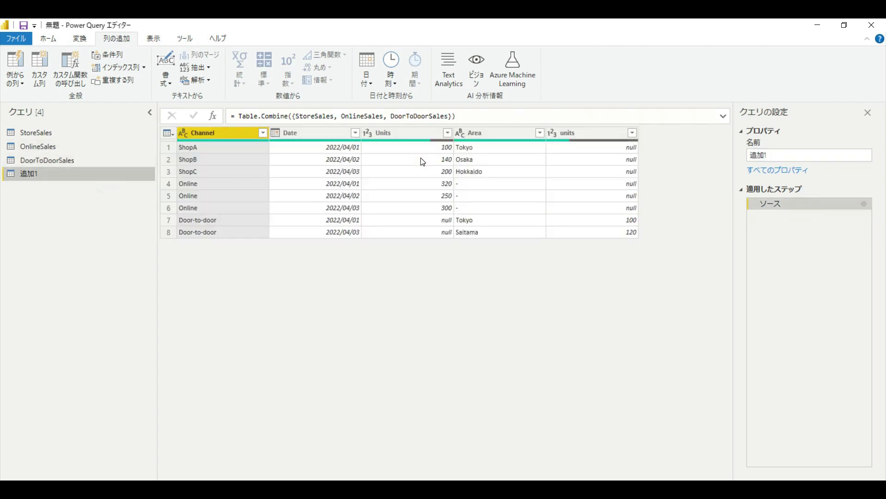